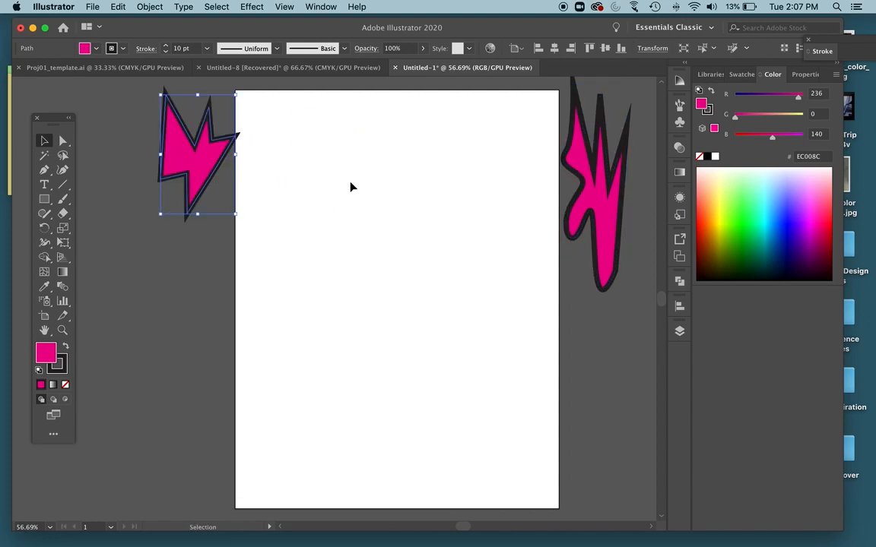
# - Delete the two existing pink shapes beside the artboard
pyautogui.click(573, 165)
pyautogui.press('Delete')
pyautogui.click(172, 143)
pyautogui.press('Delete')
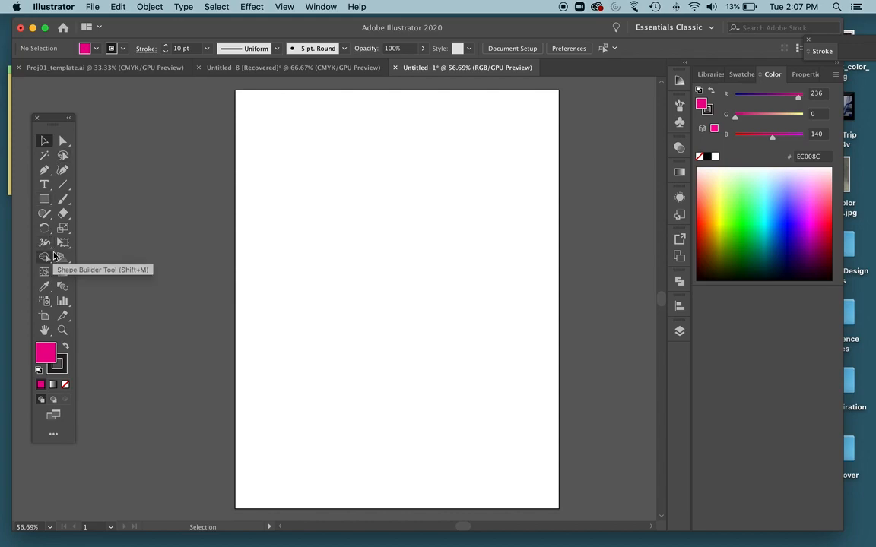
# - Draw a straight-sided zigzag path with the Pen tool, placing seven corner points across the artboard's upper part and down its right side
pyautogui.press('p')
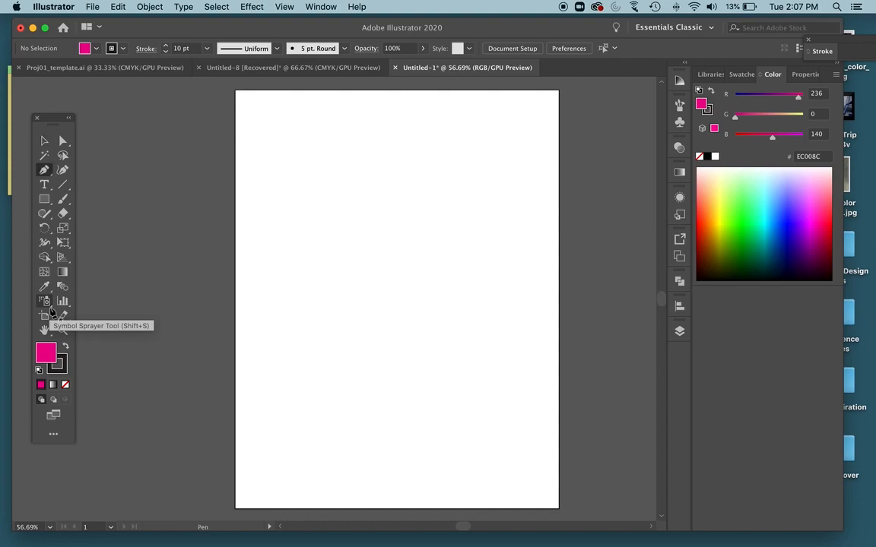
pyautogui.click(296, 152)
pyautogui.click(349, 228)
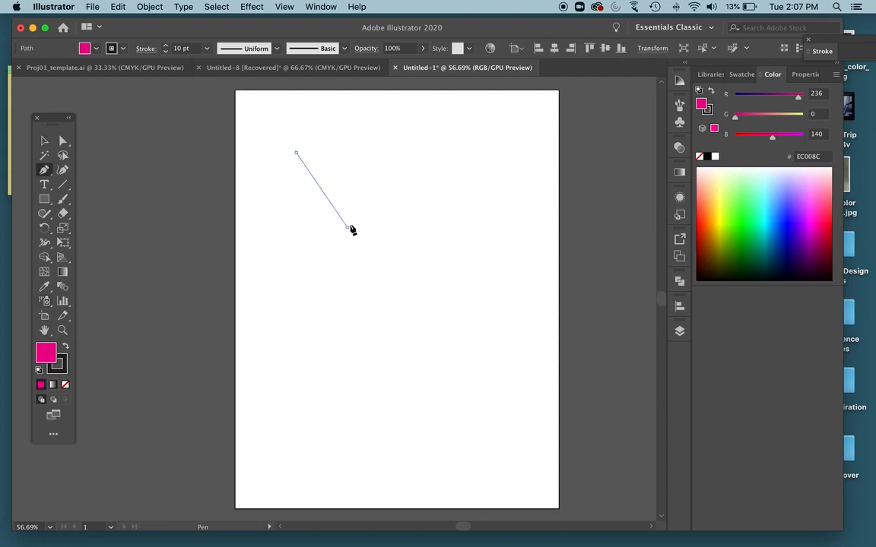
pyautogui.click(421, 129)
pyautogui.click(448, 225)
pyautogui.click(512, 184)
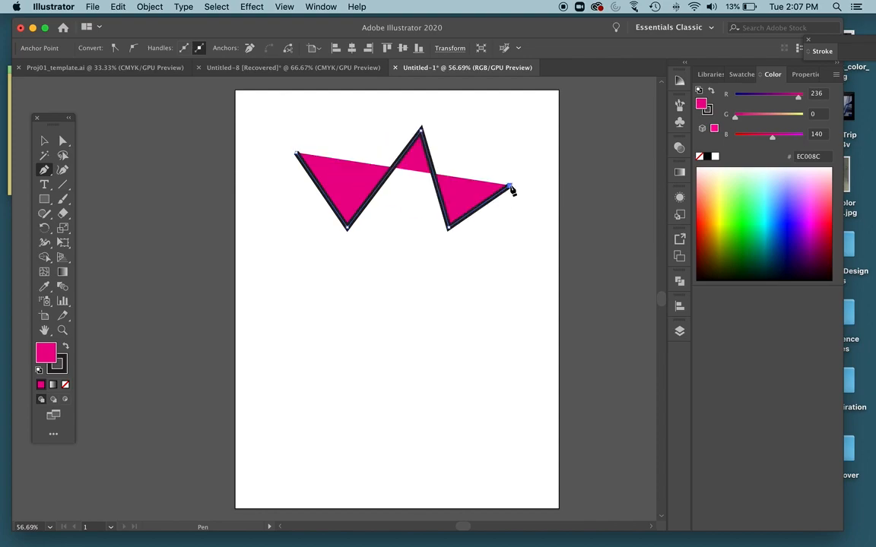
pyautogui.click(479, 272)
pyautogui.click(530, 335)
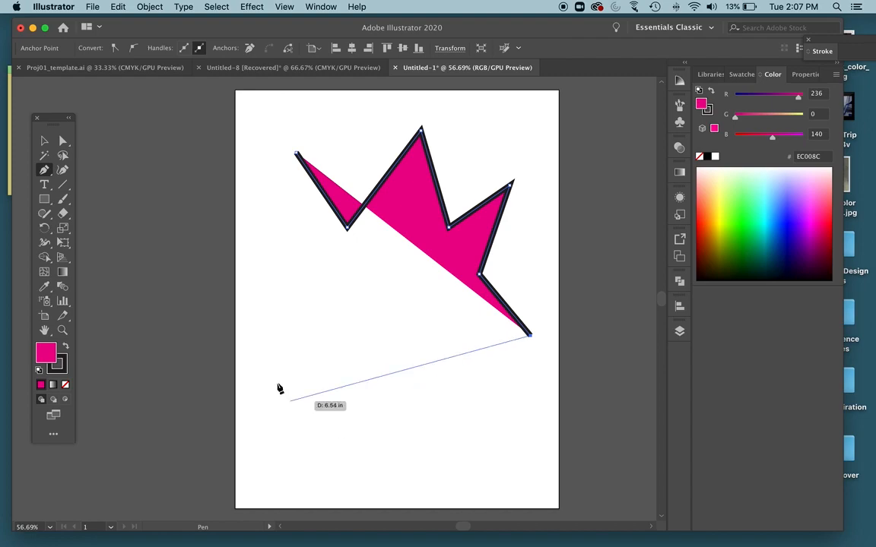
# - Continue the zigzag path with three smooth anchor points that form curved lobes along its lower side
pyautogui.click(478, 417)
pyautogui.moveTo(479, 421); pyautogui.dragTo(467, 357)
pyautogui.click(418, 358)
pyautogui.moveTo(416, 372); pyautogui.dragTo(406, 428)
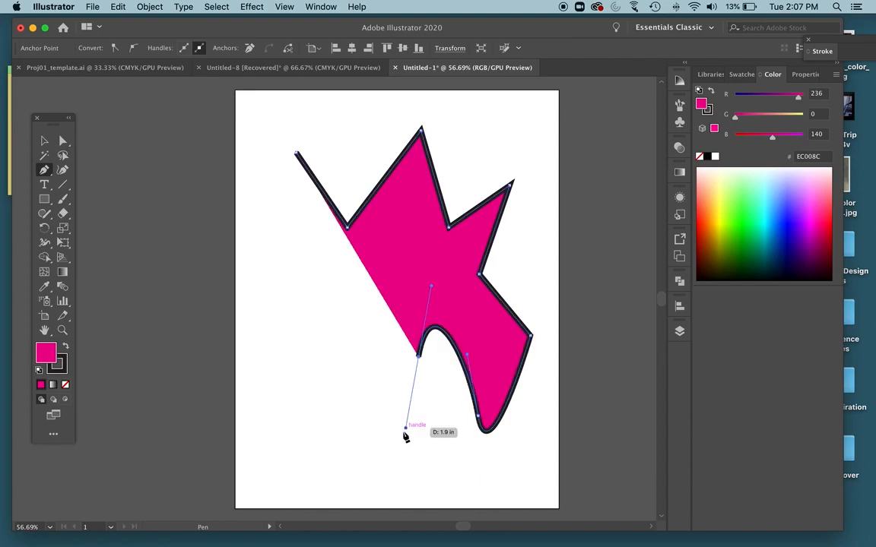
pyautogui.moveTo(361, 455); pyautogui.dragTo(355, 380)
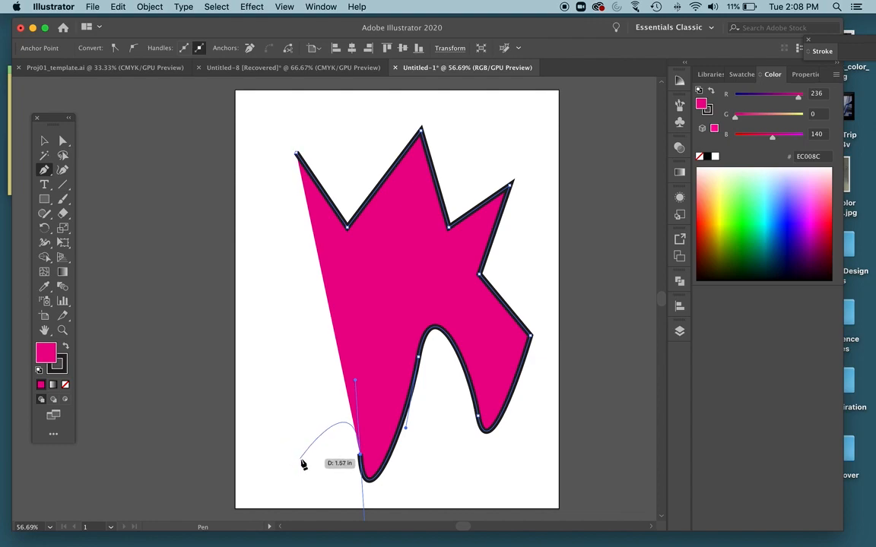
# - Convert the last smooth anchor to a corner and close the path with straight zigzag segments along its left side
pyautogui.click(361, 456)
pyautogui.click(290, 438)
pyautogui.click(352, 388)
pyautogui.click(276, 346)
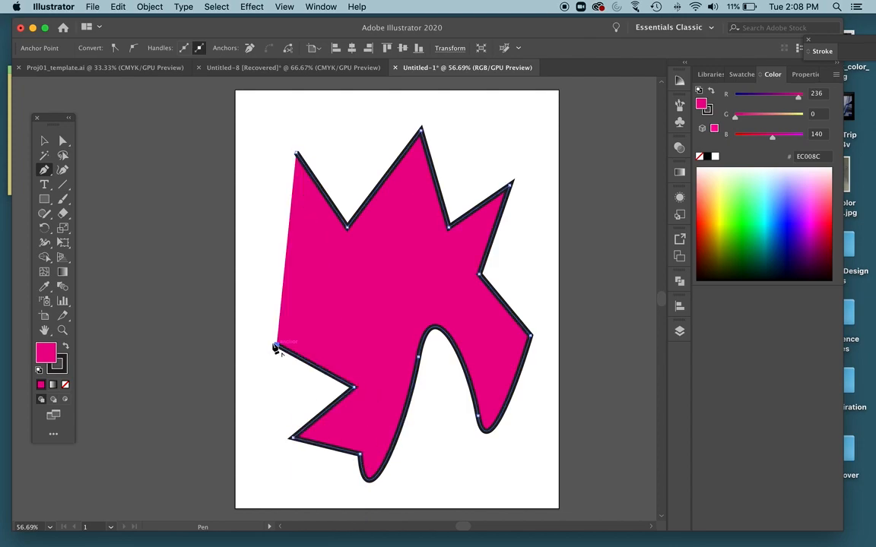
pyautogui.click(296, 152)
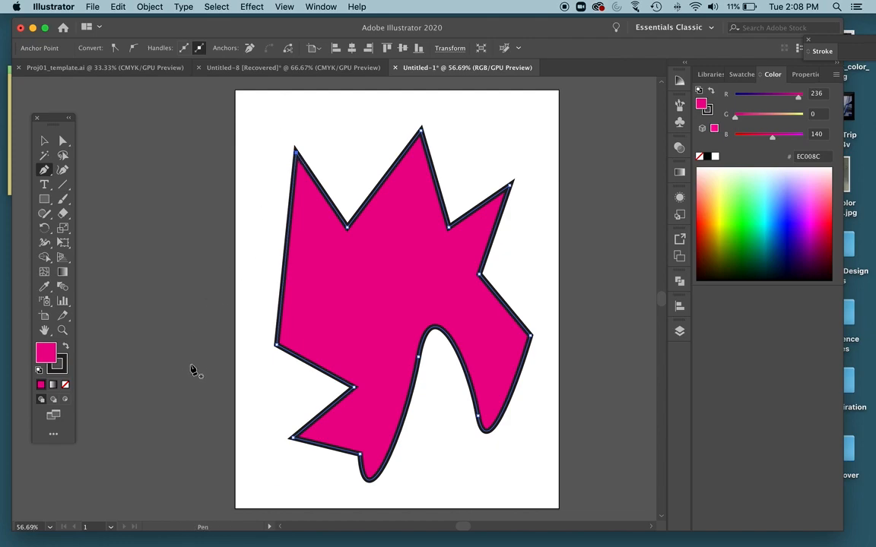
# - Delete the whole zigzag-and-curve shape from the artboard
pyautogui.press('BackSpace')
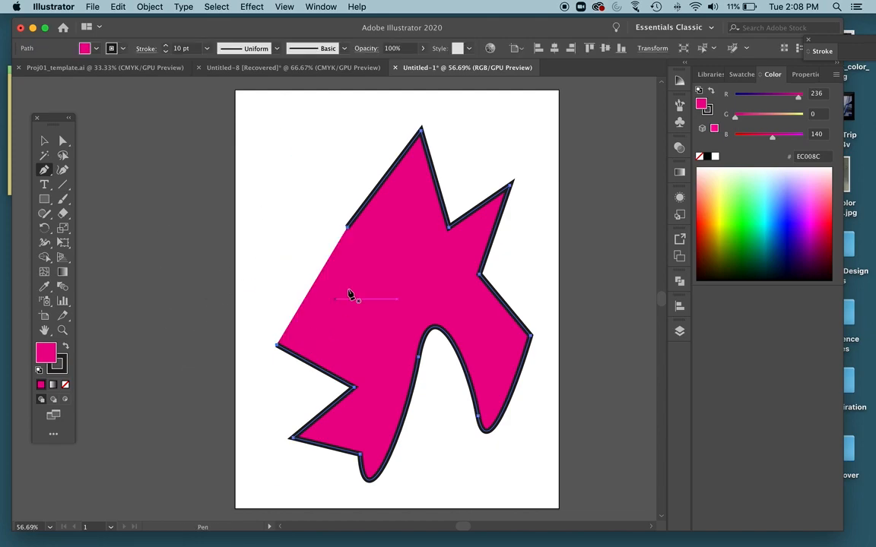
pyautogui.press('v')
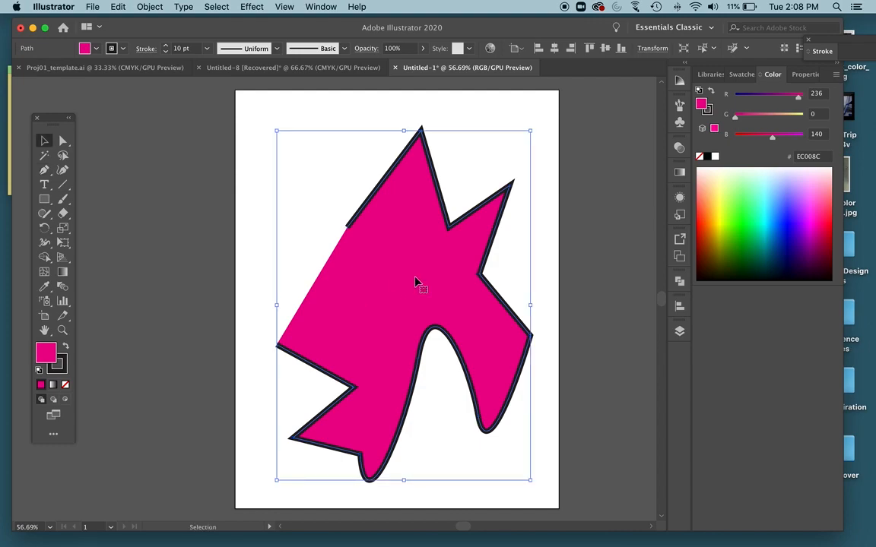
pyautogui.press('BackSpace')
# - Draw a wavy path with the Pen tool using five smooth anchor points, forming two peaks and a valley that end on the right side
pyautogui.press('p')
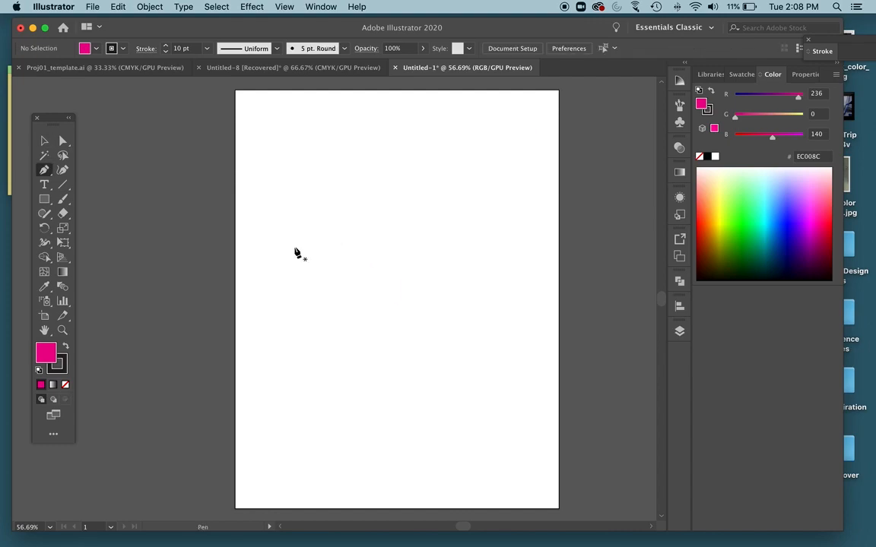
pyautogui.moveTo(296, 236); pyautogui.dragTo(297, 207)
pyautogui.moveTo(335, 160)
pyautogui.mouseDown()
pyautogui.moveTo(350, 190)
pyautogui.moveTo(349, 222)
pyautogui.mouseUp()
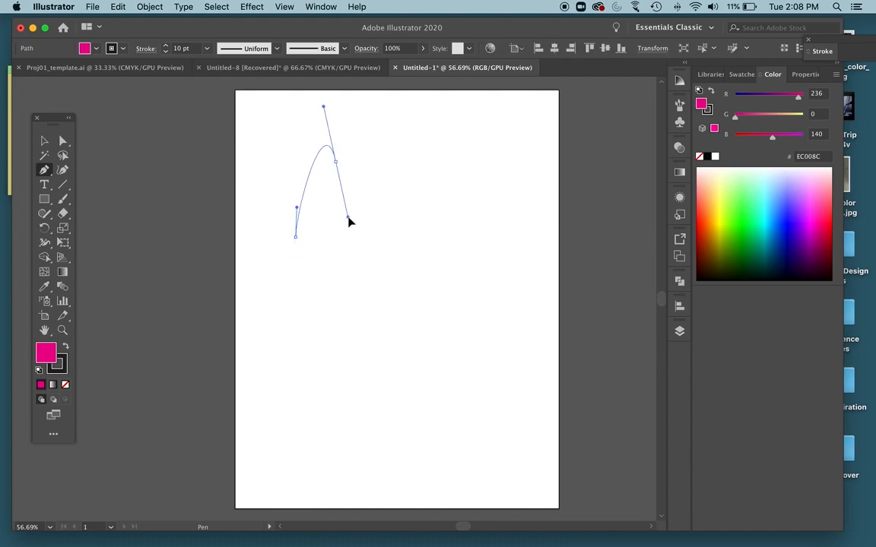
pyautogui.moveTo(368, 260)
pyautogui.mouseDown()
pyautogui.moveTo(385, 250)
pyautogui.moveTo(394, 216)
pyautogui.mouseUp()
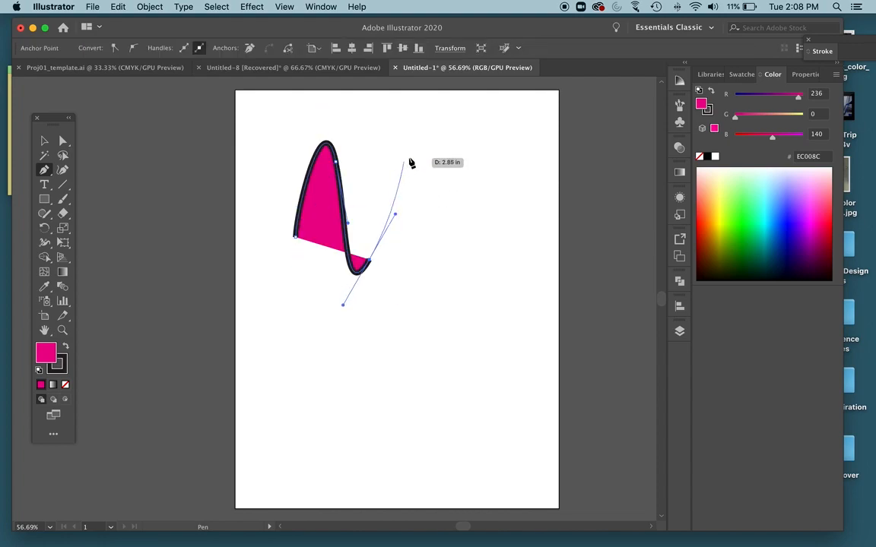
pyautogui.moveTo(418, 155); pyautogui.dragTo(443, 194)
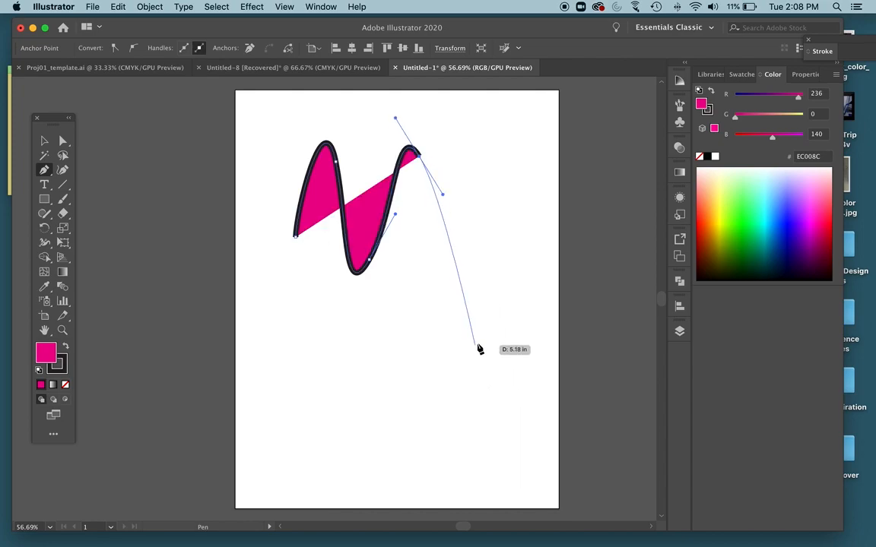
pyautogui.moveTo(503, 304); pyautogui.dragTo(474, 370)
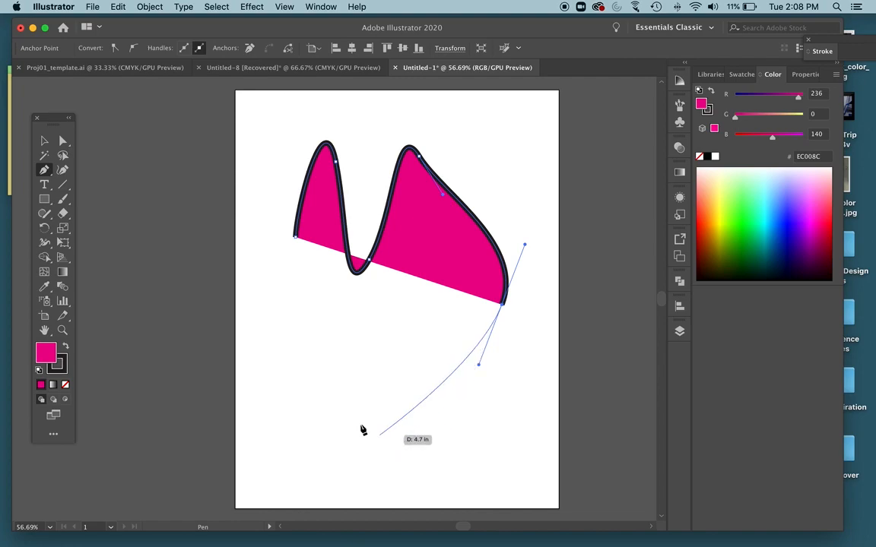
# - Remove the last anchor's outgoing handle and close the wavy path with straight right, bottom and left sides
pyautogui.click(503, 306)
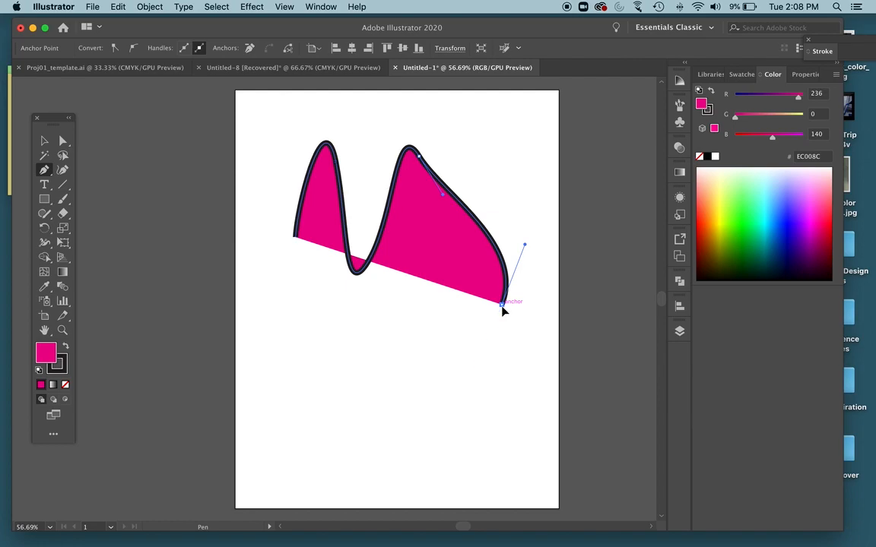
pyautogui.click(498, 426)
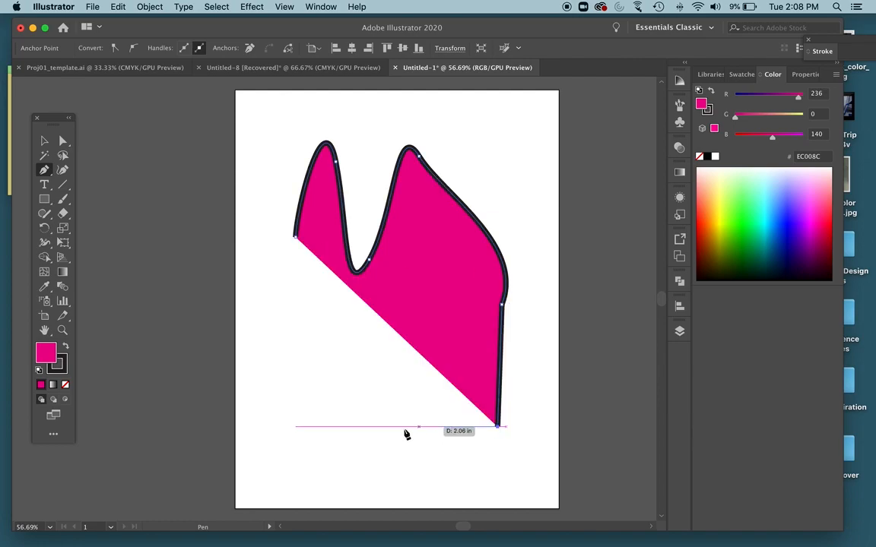
pyautogui.click(301, 427)
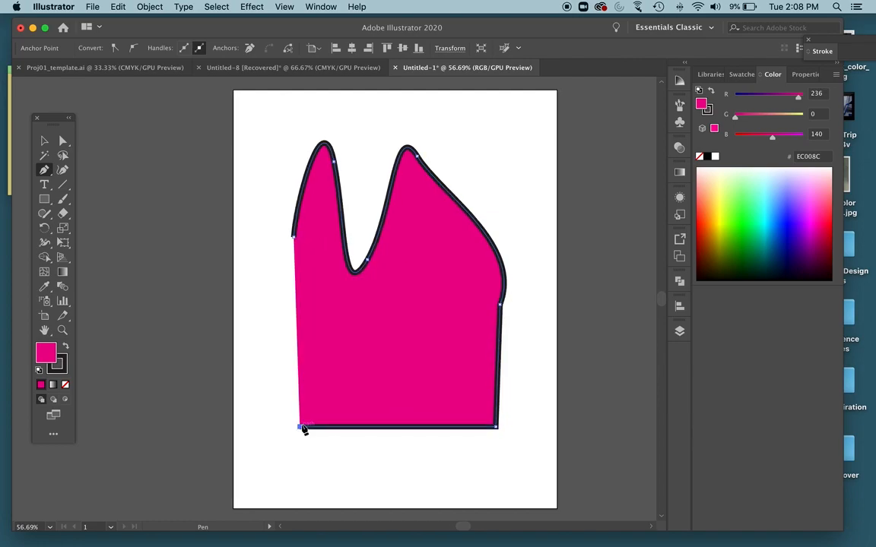
pyautogui.click(294, 238)
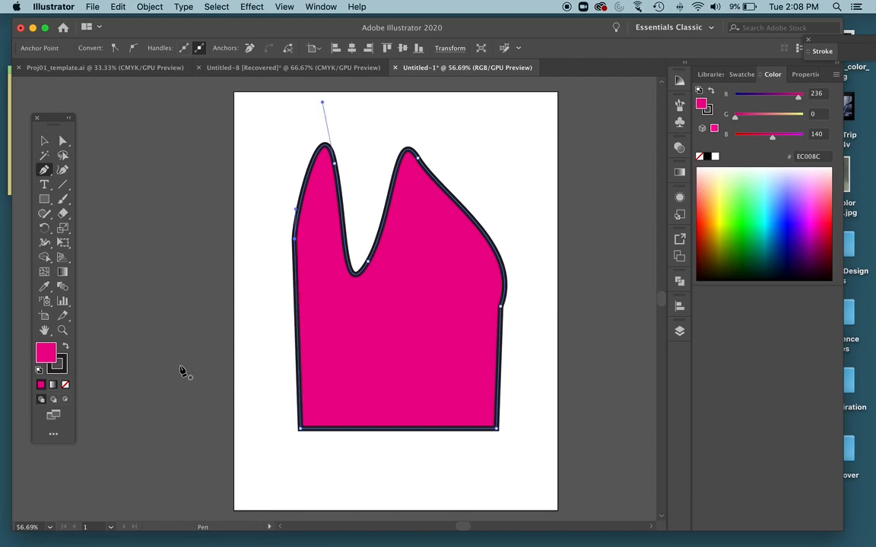
# - Move the whole shape slightly left with the Selection tool and stretch it wider towards the artboard's right edge
pyautogui.click(44, 140)
pyautogui.click(221, 220)
pyautogui.moveTo(404, 322); pyautogui.dragTo(378, 323)
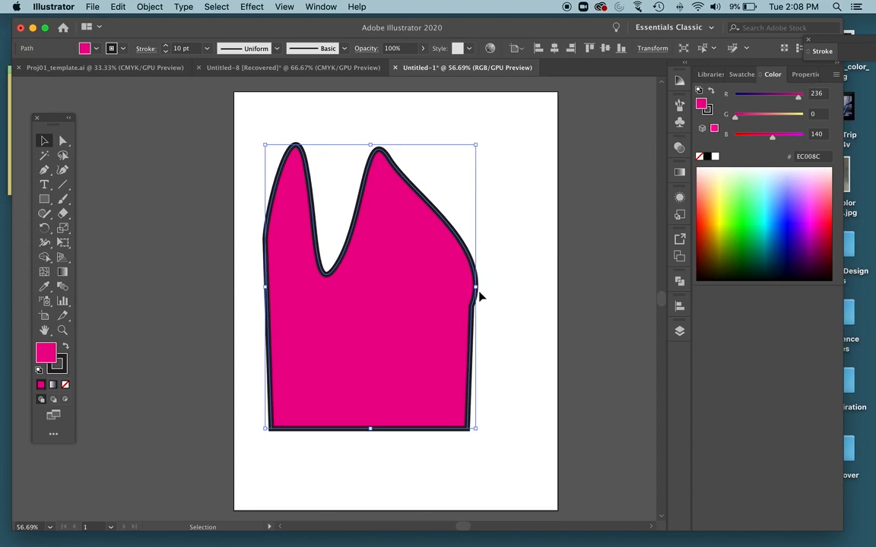
pyautogui.moveTo(476, 287); pyautogui.dragTo(528, 287)
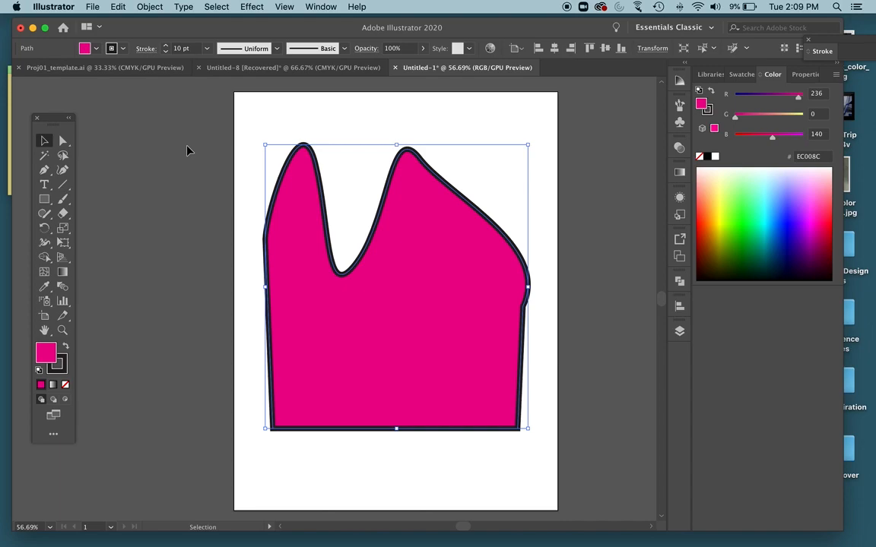
# - Lower the shape's bottom-left and bottom-right corner anchors individually with the Direct Selection tool, placing the right one lower
pyautogui.click(64, 144)
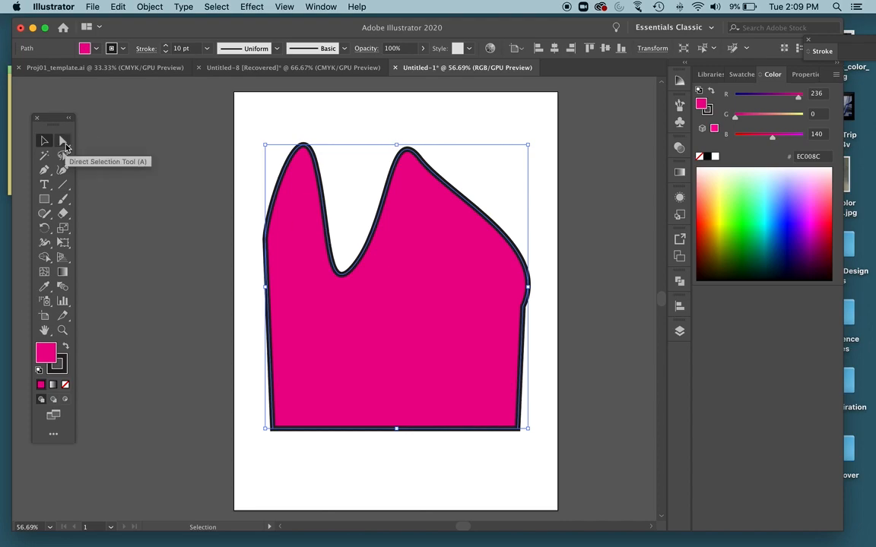
pyautogui.click(65, 144)
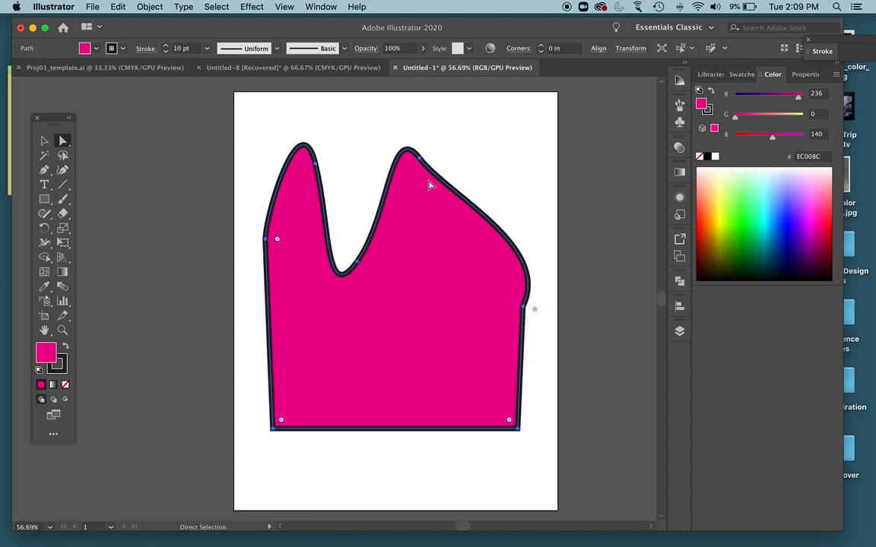
pyautogui.click(315, 165)
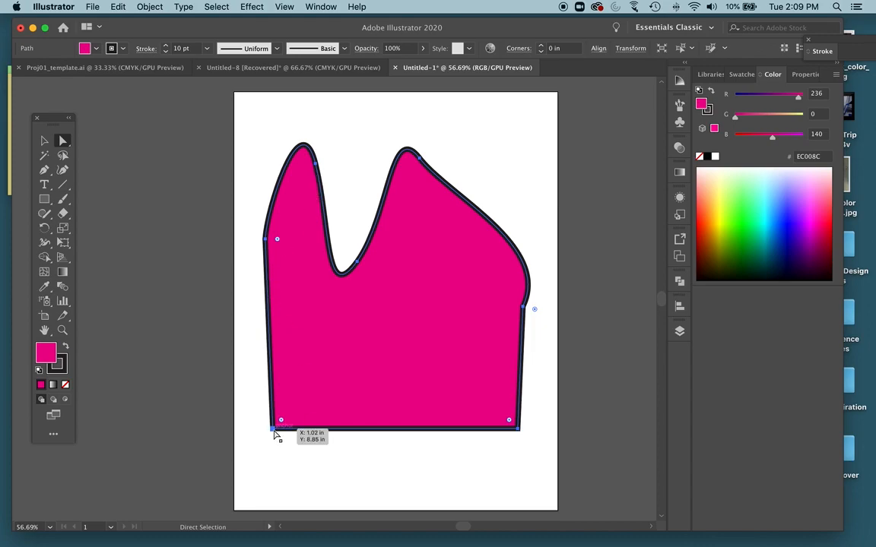
pyautogui.scroll(-3, 274, 434)
pyautogui.click(273, 343)
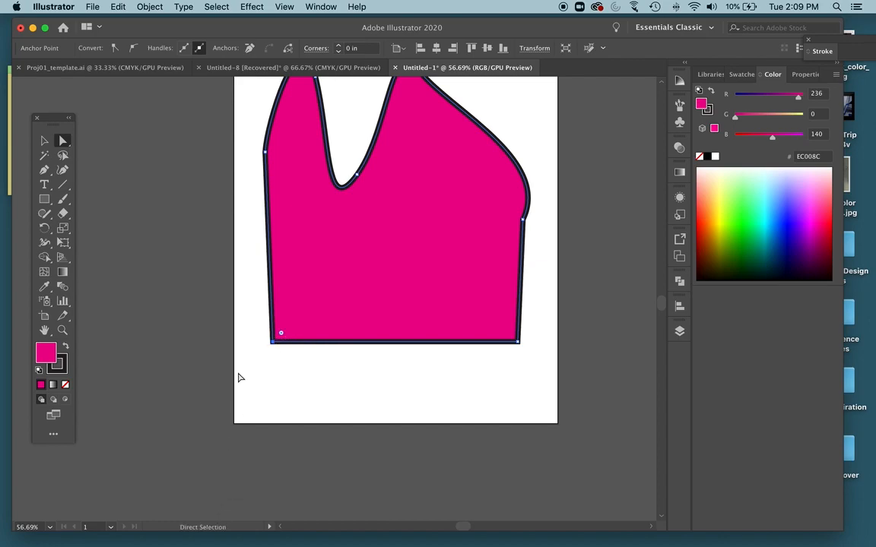
pyautogui.click(273, 343)
pyautogui.moveTo(273, 343)
pyautogui.mouseDown()
pyautogui.moveTo(312, 309)
pyautogui.moveTo(278, 358)
pyautogui.mouseUp()
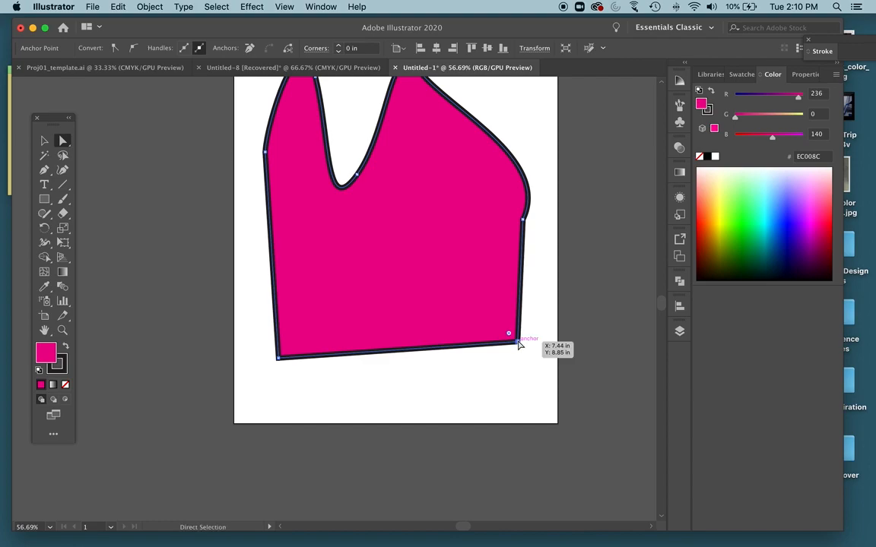
pyautogui.click(519, 343)
pyautogui.moveTo(523, 351); pyautogui.dragTo(521, 372)
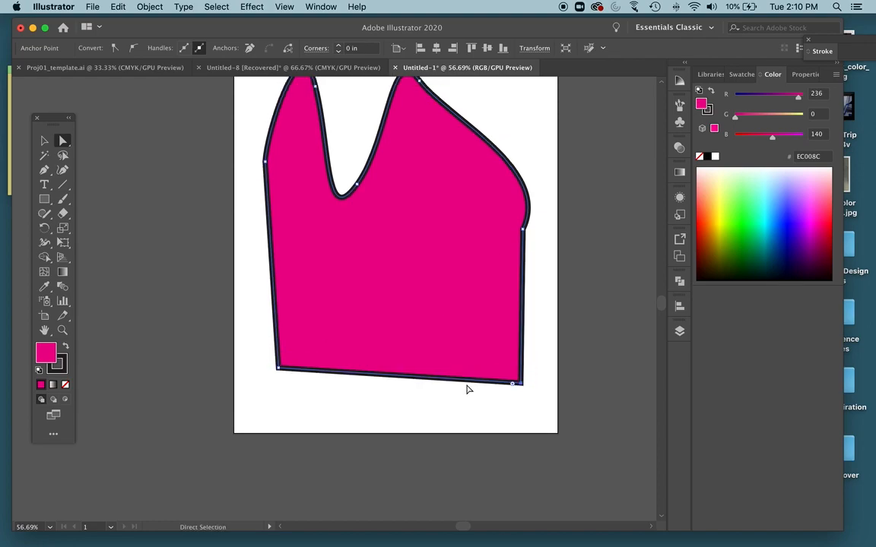
# - Reshape the curves of the shape's left and right peaks by repositioning the direction handles of their anchor points
pyautogui.scroll(5, 468, 387)
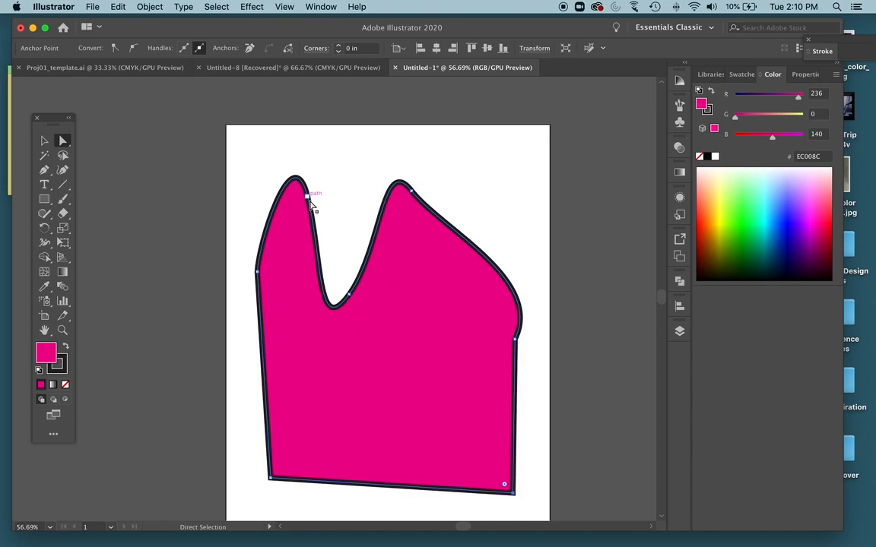
pyautogui.press('super+equal')
pyautogui.press('super+equal')
pyautogui.press('space')
pyautogui.moveTo(260, 179); pyautogui.dragTo(559, 512)
pyautogui.moveTo(361, 281); pyautogui.dragTo(455, 395)
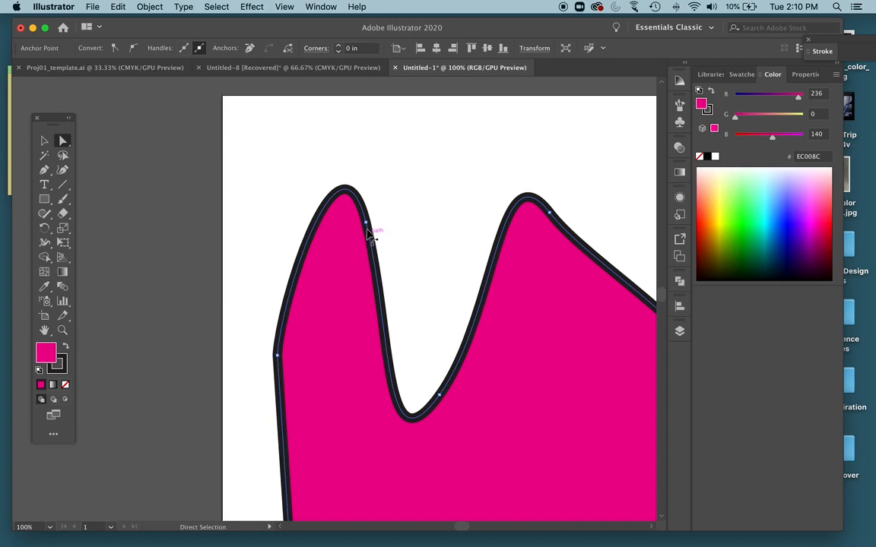
pyautogui.click(366, 224)
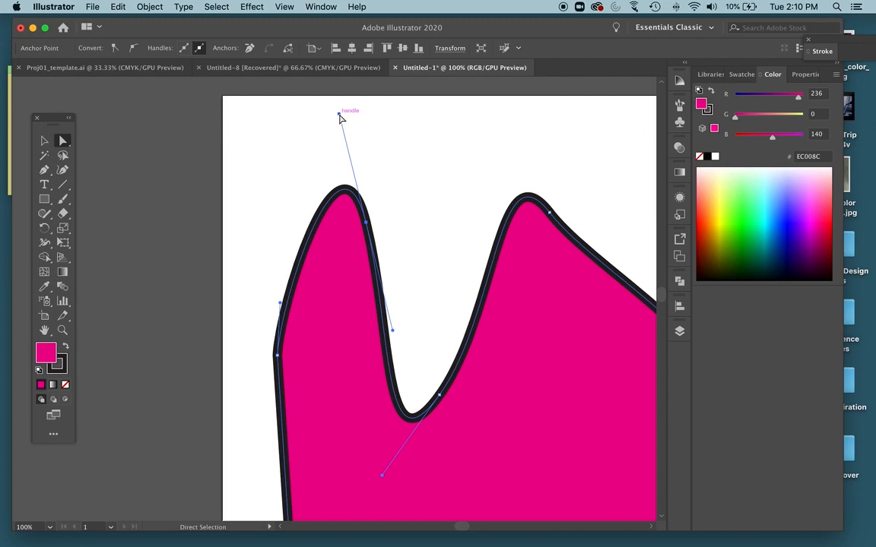
pyautogui.moveTo(339, 114); pyautogui.dragTo(325, 195)
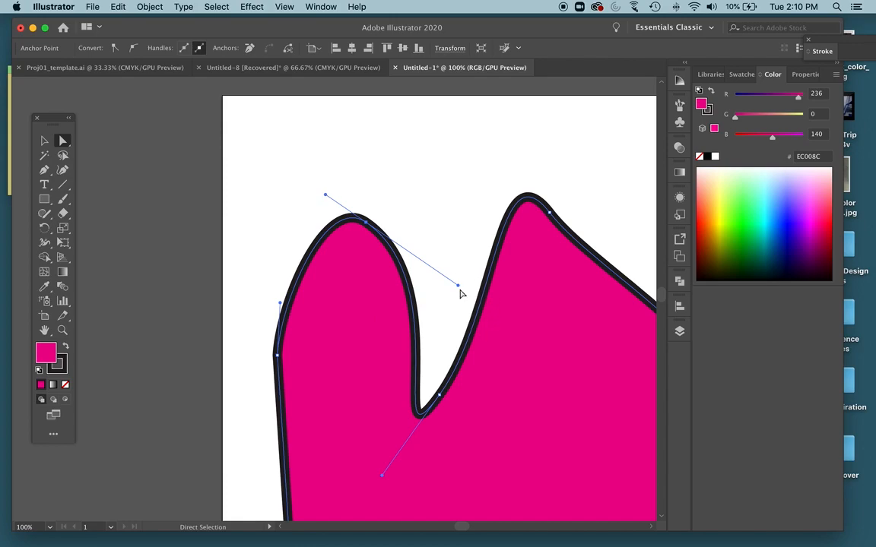
pyautogui.moveTo(458, 285); pyautogui.dragTo(409, 155)
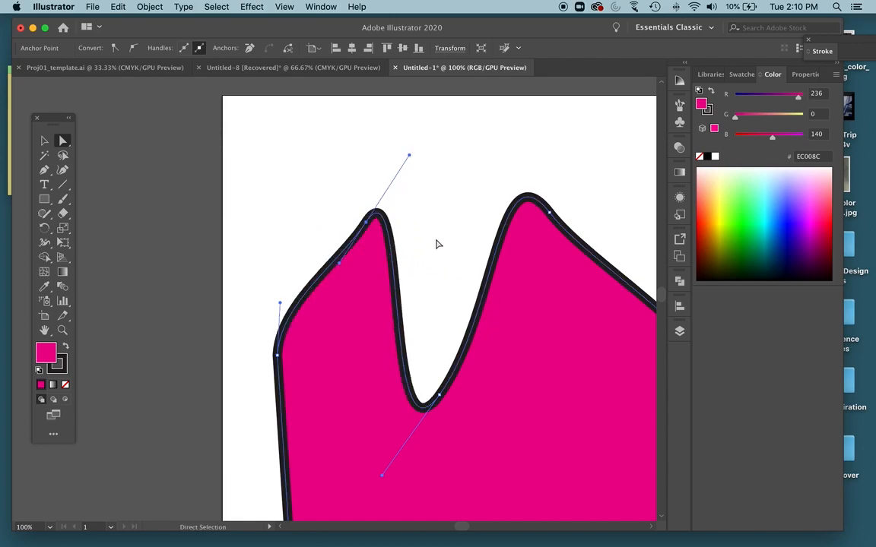
pyautogui.click(549, 213)
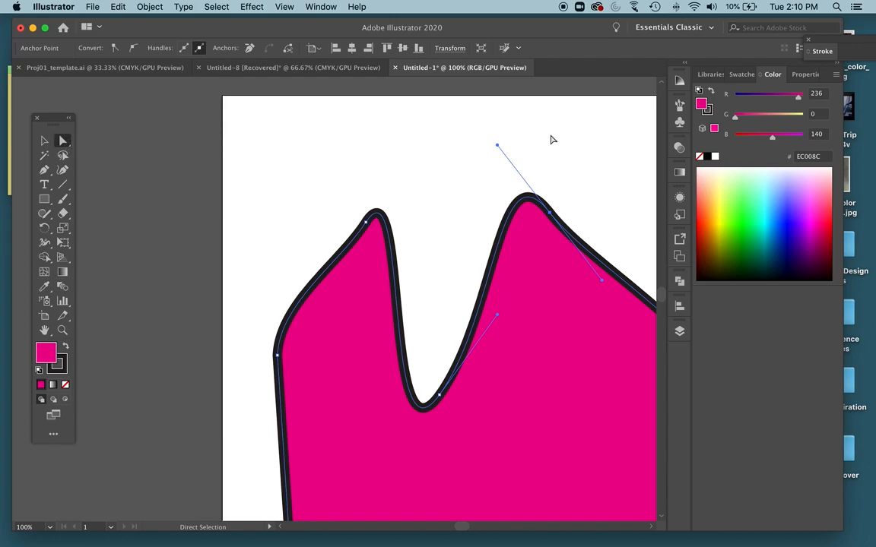
pyautogui.moveTo(498, 146); pyautogui.dragTo(403, 117)
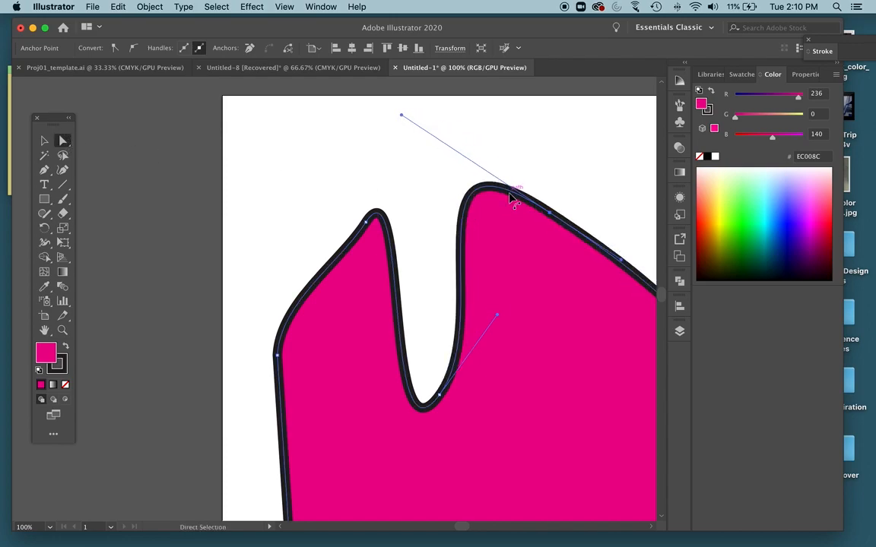
# - Reshape the right lobe by moving its peak and right-side corner anchors inward and angling the direction handles between them into a rounded bulge
pyautogui.hscroll(10, 513, 199)
pyautogui.moveTo(461, 258); pyautogui.dragTo(485, 225)
pyautogui.scroll(-3, 560, 384)
pyautogui.scroll(-1, 571, 389)
pyautogui.click(578, 399)
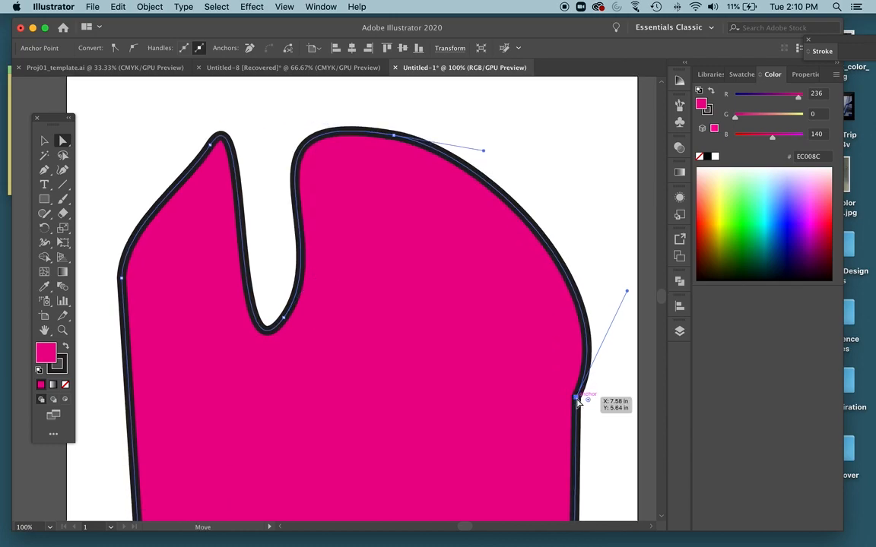
pyautogui.moveTo(559, 393); pyautogui.dragTo(482, 335)
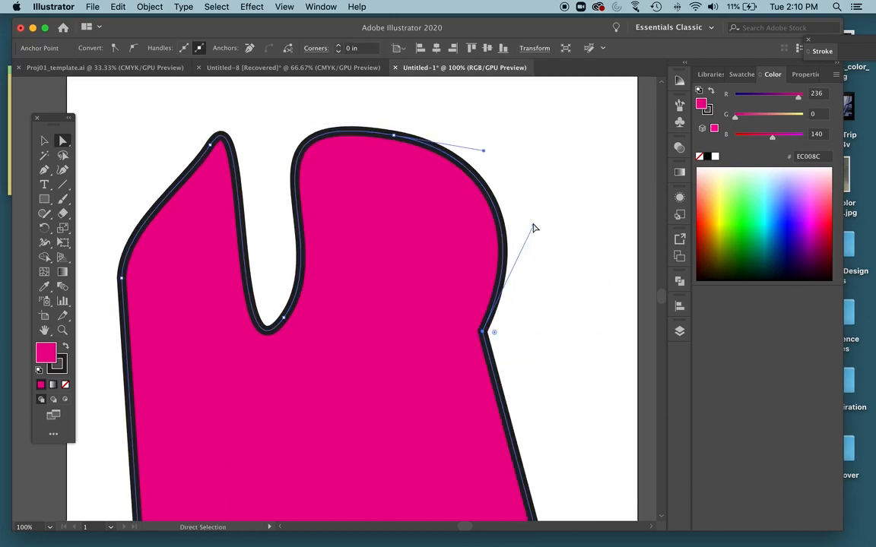
pyautogui.moveTo(538, 226); pyautogui.dragTo(611, 201)
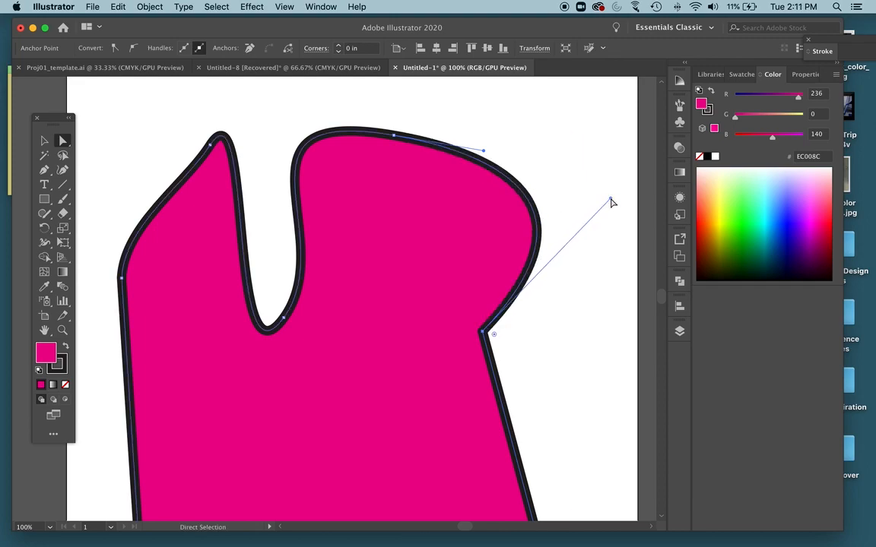
pyautogui.moveTo(481, 152); pyautogui.dragTo(486, 125)
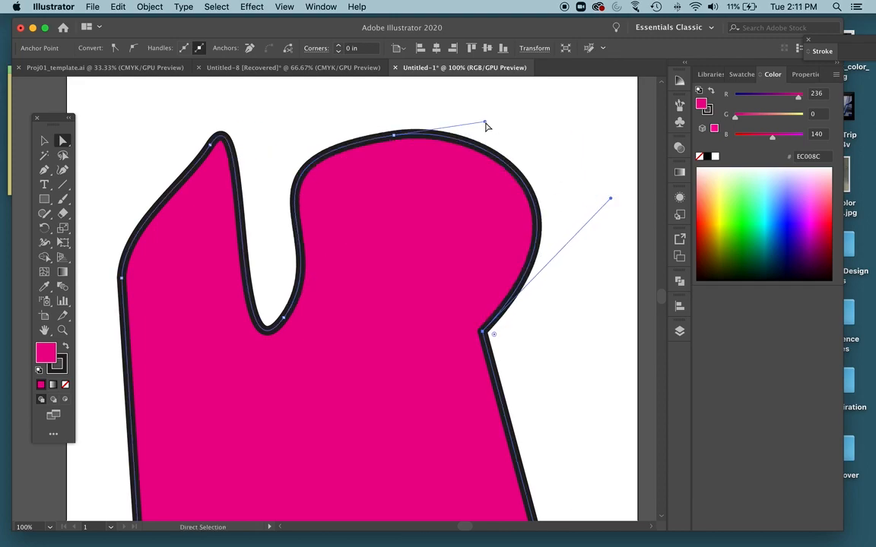
pyautogui.moveTo(406, 138); pyautogui.dragTo(431, 158)
# - Adjust the valley anchor's handle, then shift the left peak's anchor left and its shoulder anchor inward, bulging the curve between them outward
pyautogui.click(283, 320)
pyautogui.moveTo(342, 240); pyautogui.dragTo(302, 245)
pyautogui.click(210, 145)
pyautogui.moveTo(210, 152); pyautogui.dragTo(175, 147)
pyautogui.moveTo(121, 283); pyautogui.dragTo(192, 265)
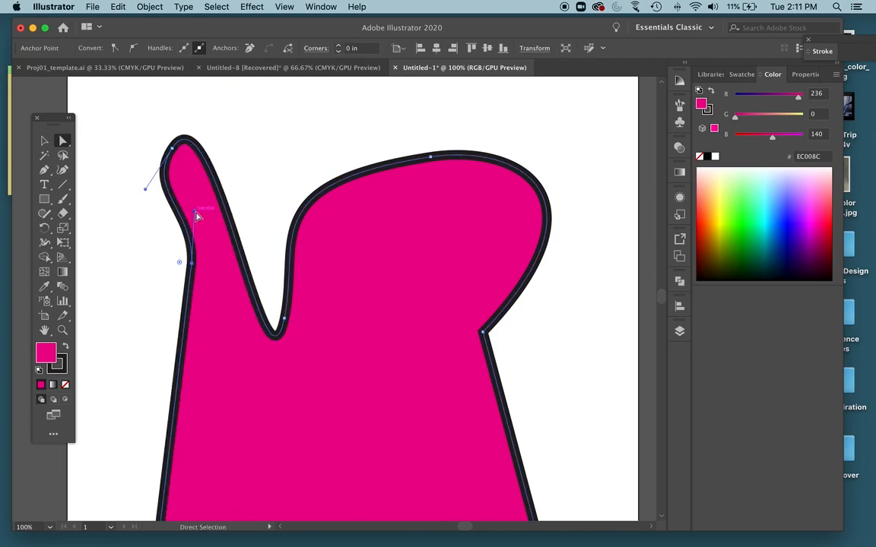
pyautogui.moveTo(180, 220); pyautogui.dragTo(155, 278)
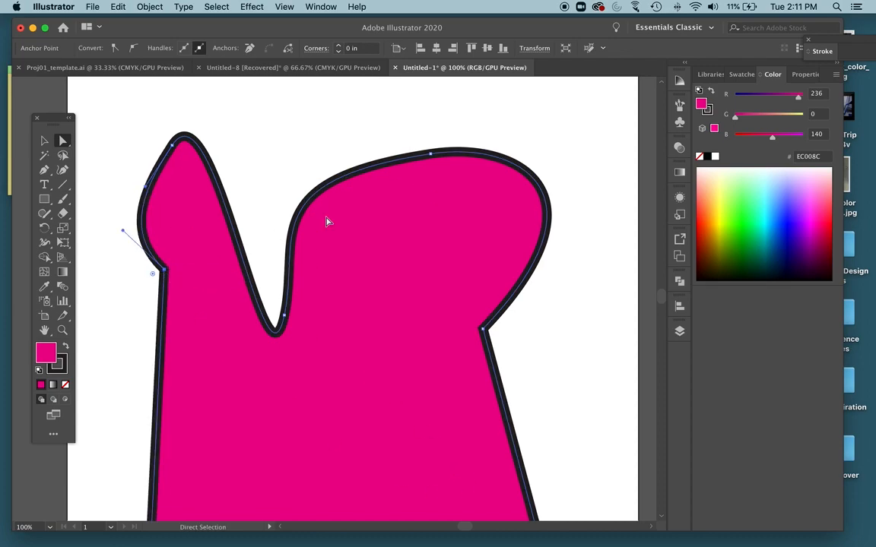
# - Delete the reshaped path and draw a tall rectangle in the middle of the empty artboard
pyautogui.scroll(-3, 327, 221)
pyautogui.press('super+minus')
pyautogui.press('super+minus')
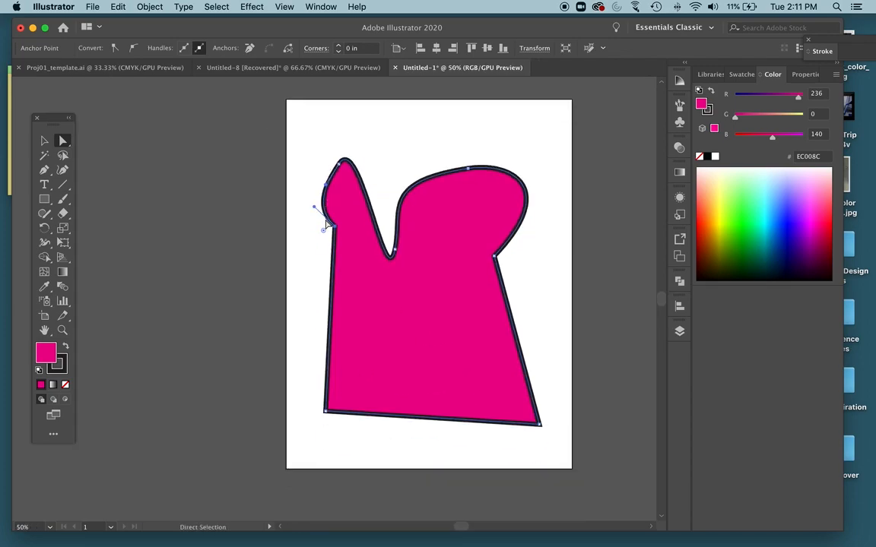
pyautogui.scroll(1, 320, 228)
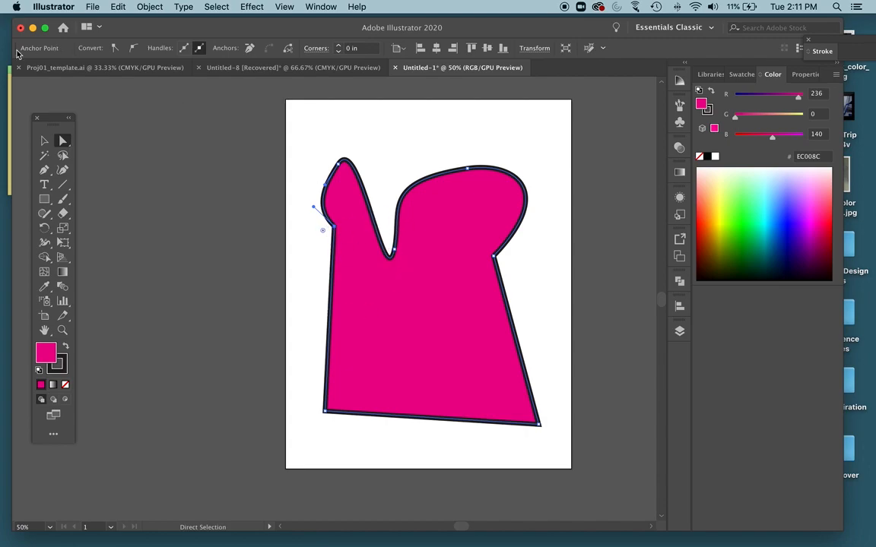
pyautogui.click(42, 200)
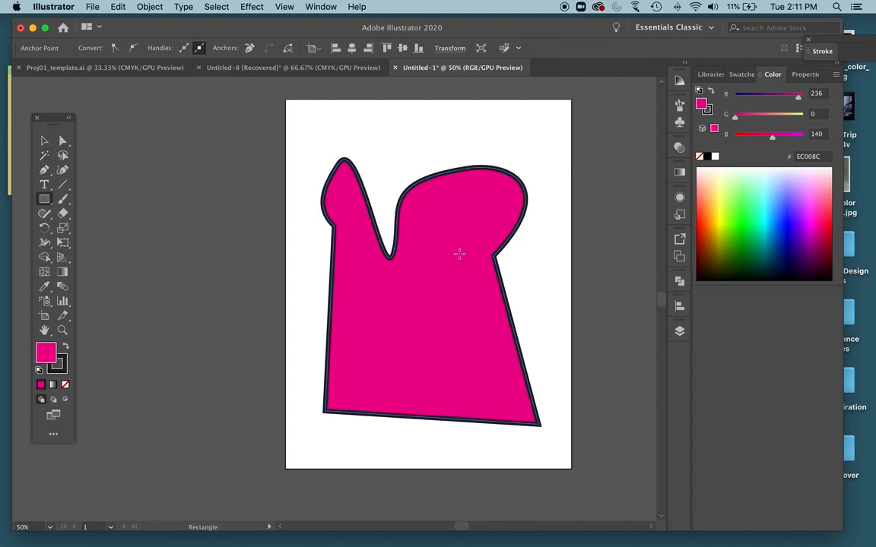
pyautogui.press('v')
pyautogui.click(389, 267)
pyautogui.press('Delete')
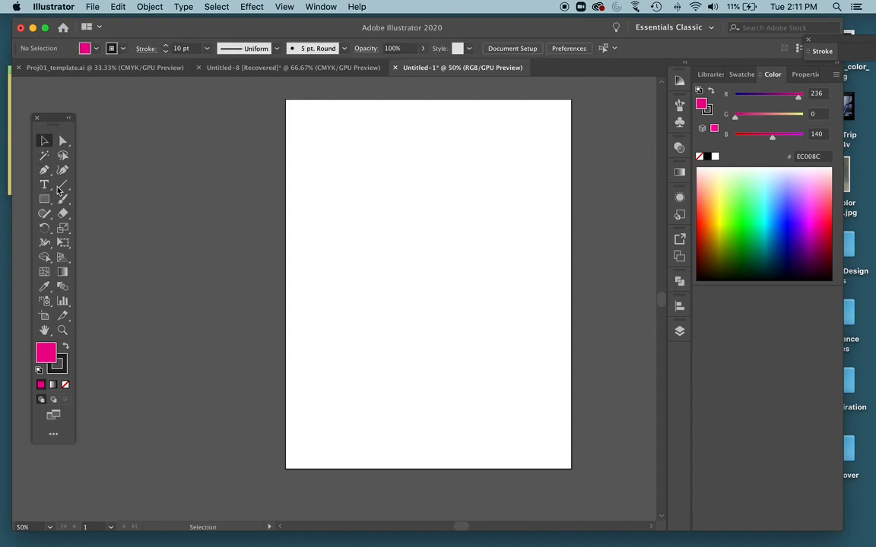
pyautogui.click(44, 199)
pyautogui.moveTo(365, 192); pyautogui.dragTo(508, 396)
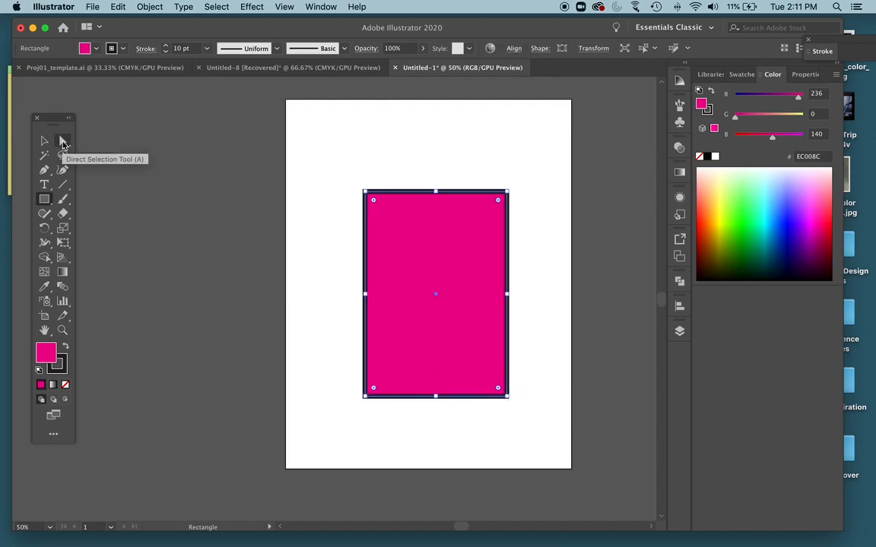
# - Move the rectangle's top-left corner outward and its bottom-right corner close to it with the Direct Selection tool, forming a narrow arrowhead shape
pyautogui.click(63, 143)
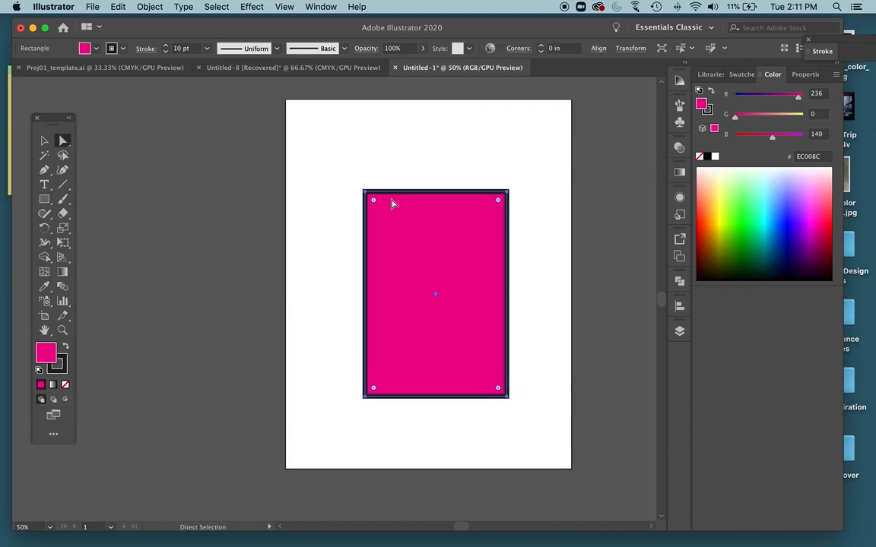
pyautogui.moveTo(368, 196); pyautogui.dragTo(341, 169)
pyautogui.click(507, 396)
pyautogui.moveTo(507, 397); pyautogui.dragTo(376, 214)
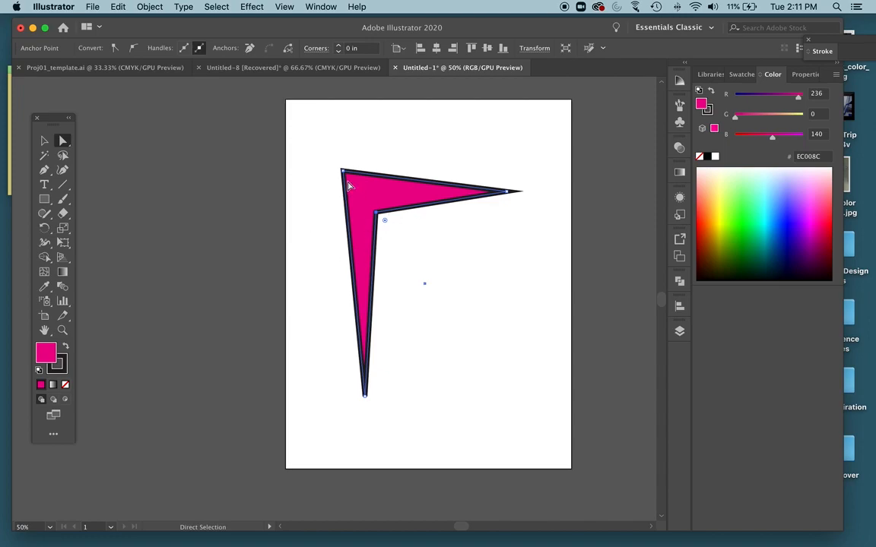
pyautogui.click(380, 214)
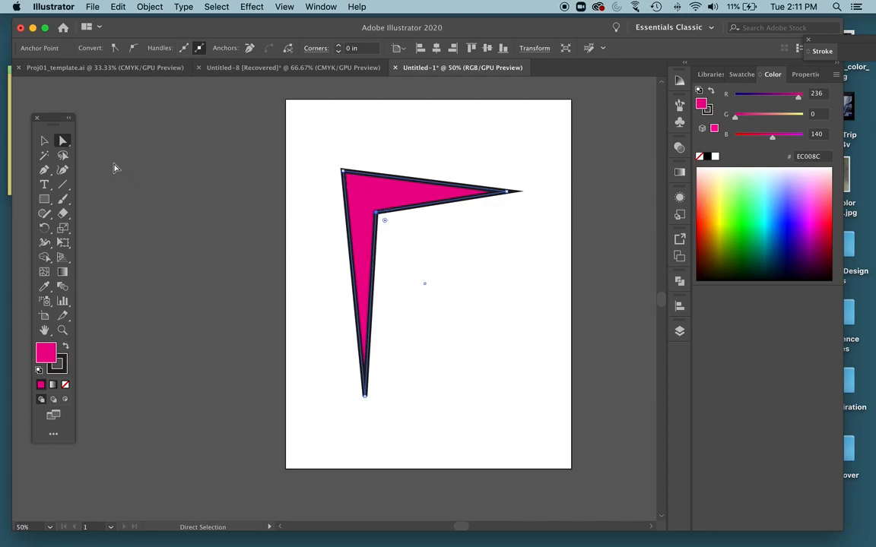